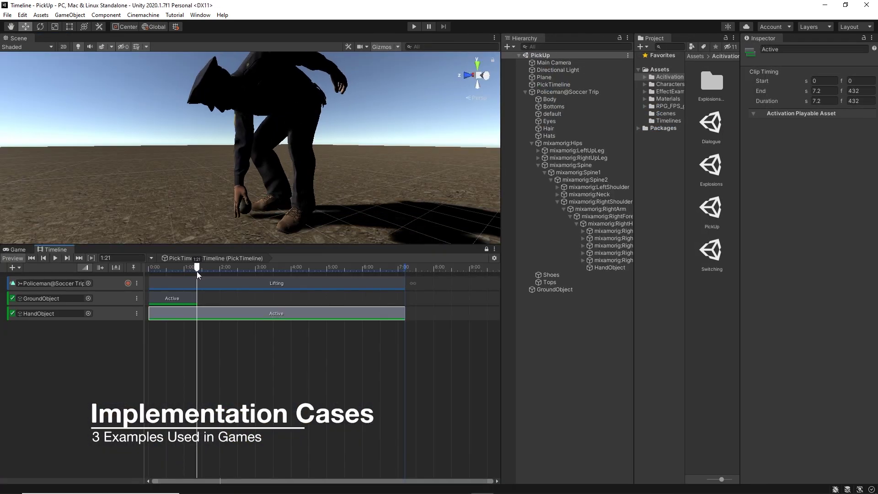
# Step: Move the HandObject clip so it starts at the playhead in the TimelineExplosions timeline
pyautogui.moveTo(148, 314); pyautogui.dragTo(196, 313)
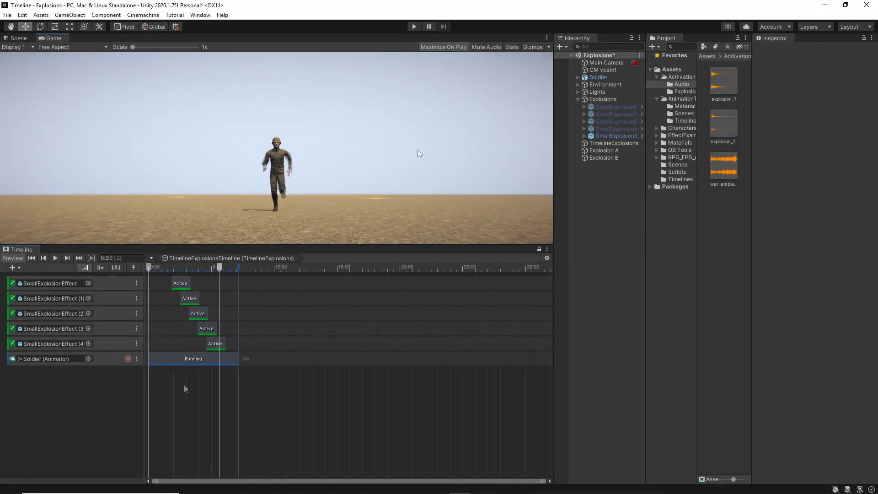
pyautogui.click(185, 385)
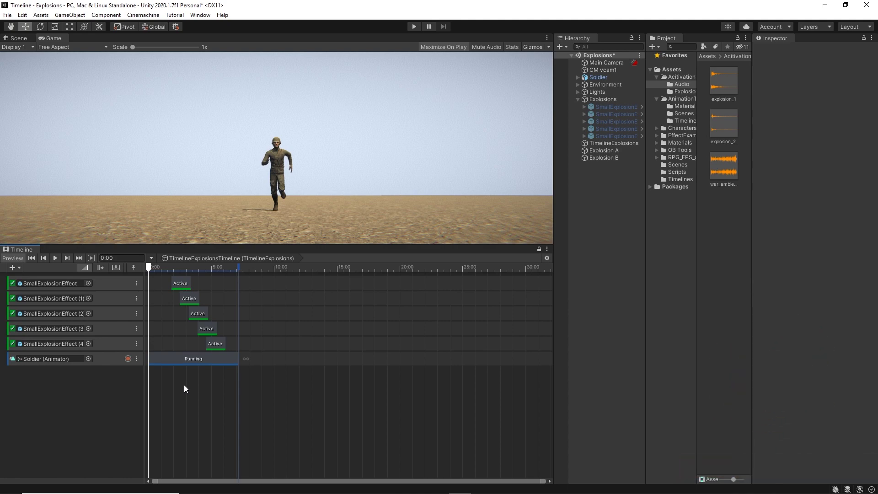
pyautogui.hotkey('ctrl', 'p')
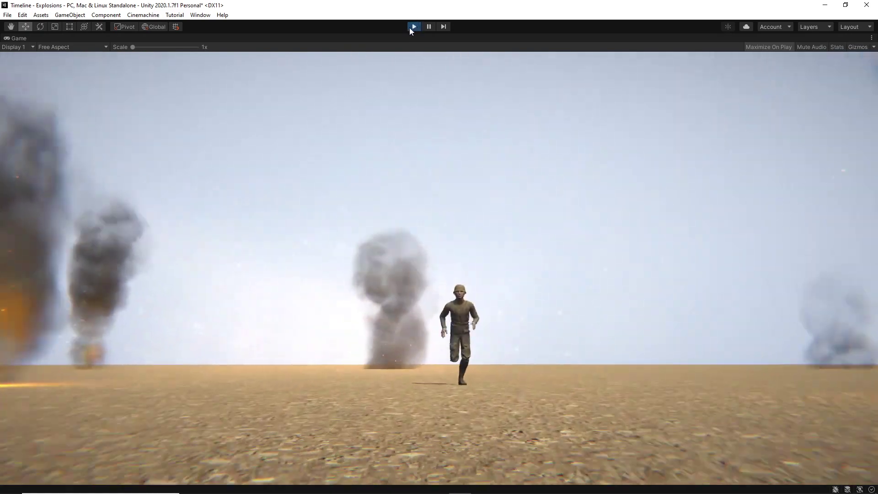
pyautogui.click(413, 26)
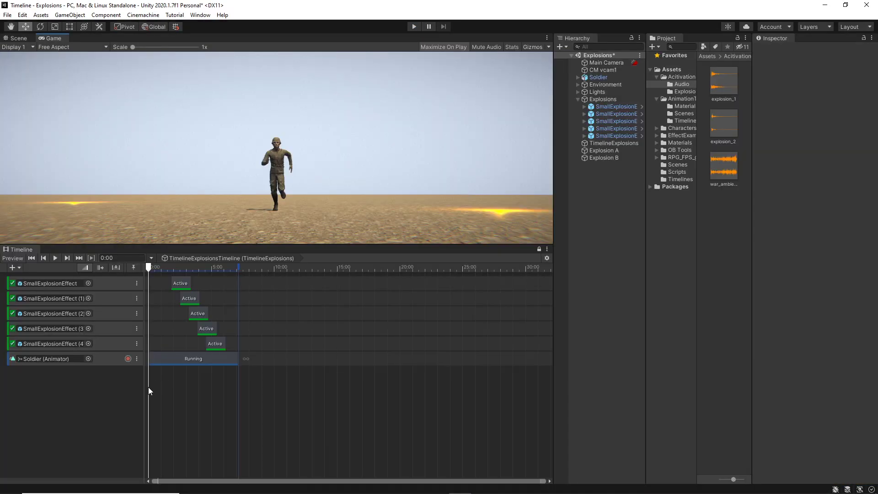
# Step: Add an audio track holding the 78.785 s war_ambience clip starting at 0:00
pyautogui.rightClick(81, 384)
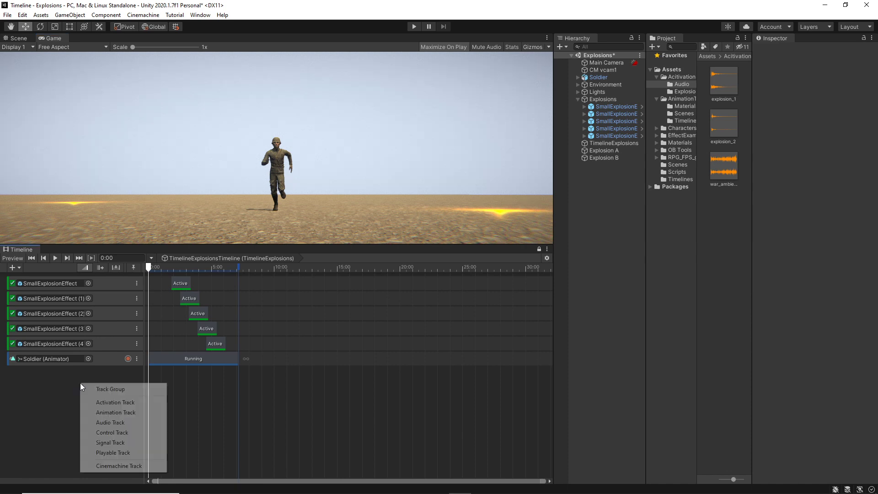
pyautogui.click(122, 422)
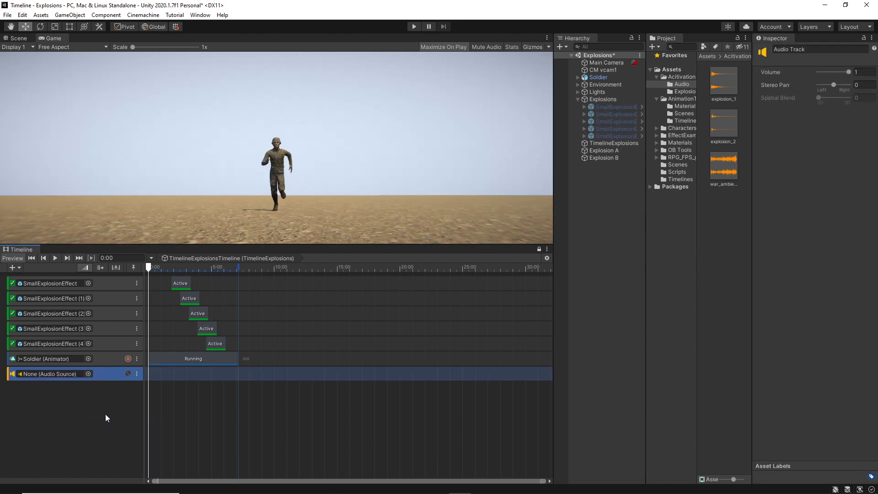
pyautogui.moveTo(723, 168); pyautogui.dragTo(239, 377)
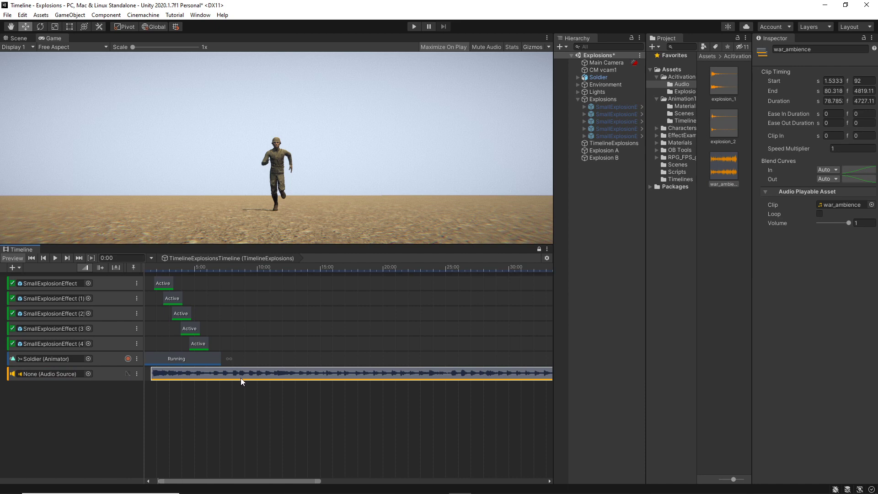
pyautogui.hotkey('ctrl', 'z')
pyautogui.hotkey('ctrl', 'z')
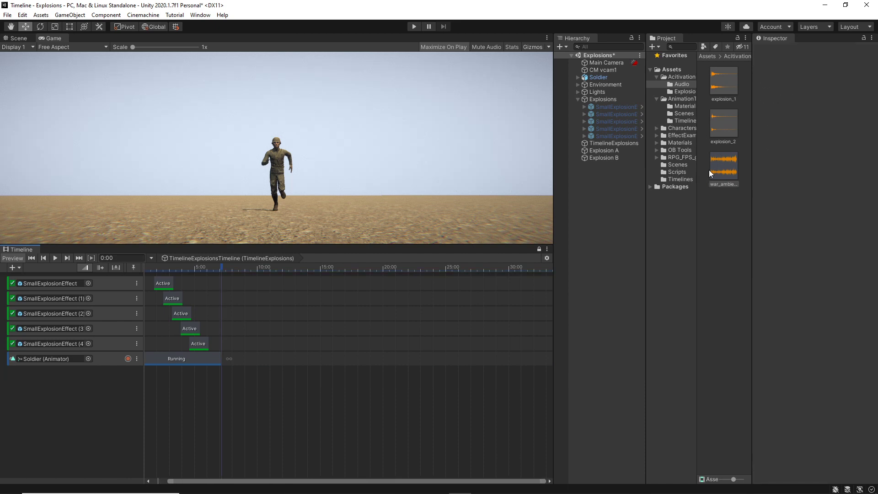
pyautogui.moveTo(726, 161); pyautogui.dragTo(139, 377)
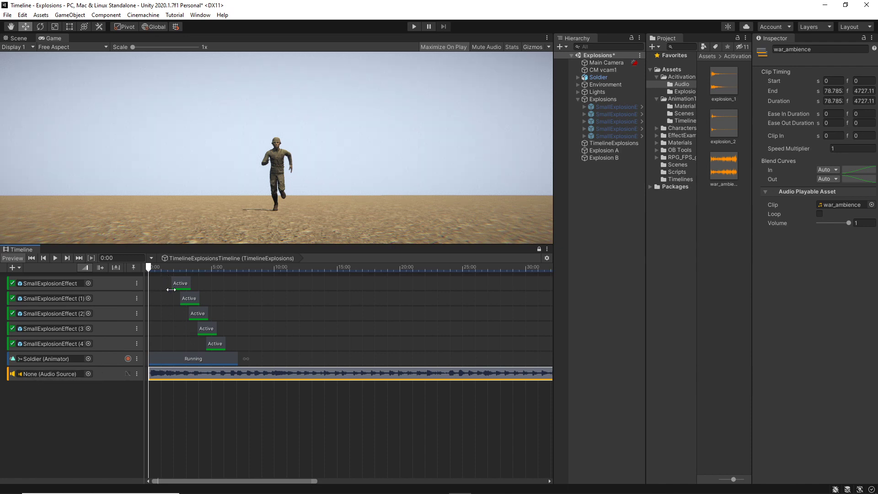
# Step: Preview the timeline, then switch to the Scene view and orbit over the desert
pyautogui.press('space')
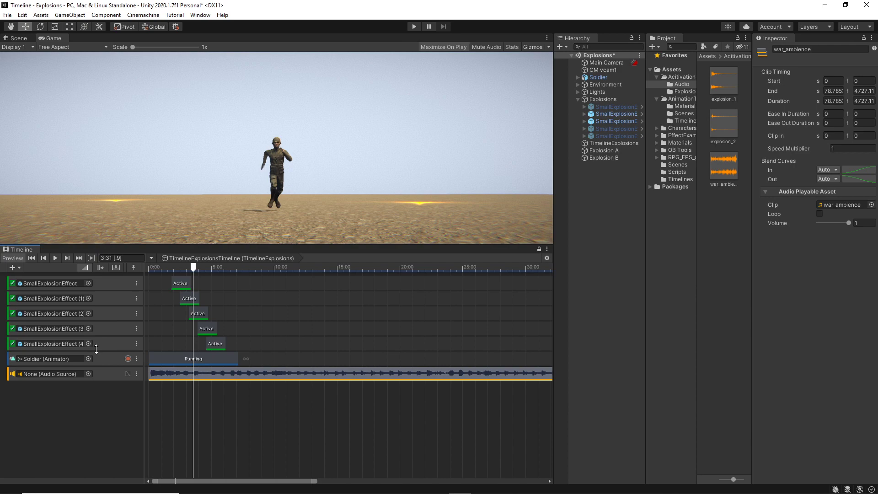
pyautogui.click(18, 38)
pyautogui.keyDown('alt'); pyautogui.moveTo(175, 128); pyautogui.dragTo(262, 92); pyautogui.keyUp('alt')
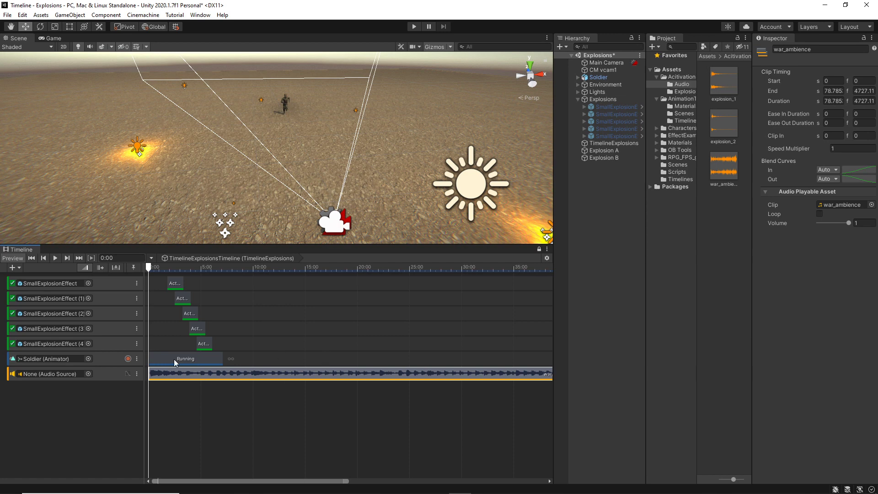
# Step: Lower the ambience audio track volume to 0.47 and preview it
pyautogui.click(106, 373)
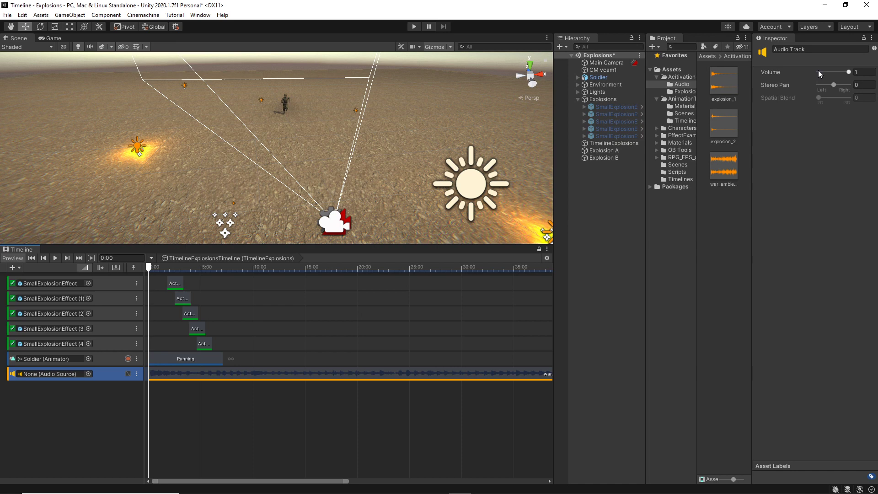
pyautogui.moveTo(850, 73); pyautogui.dragTo(834, 77)
pyautogui.click(133, 267)
pyautogui.press('space')
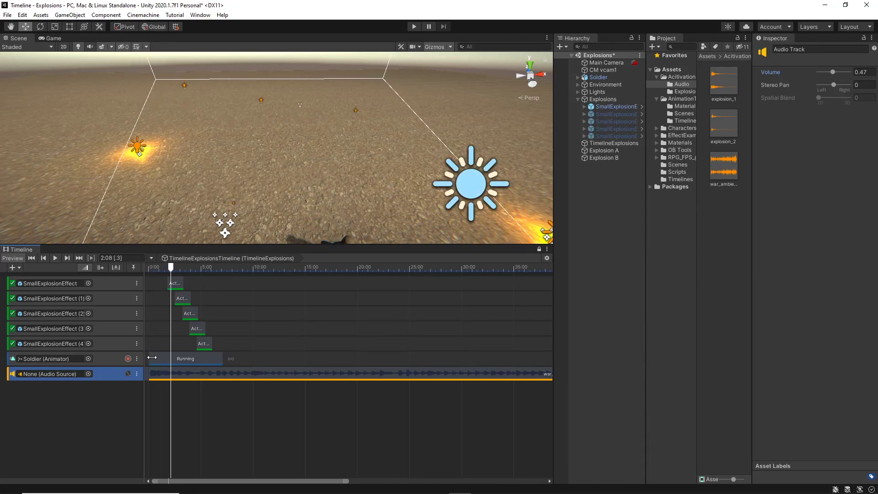
# Step: Trim war_ambience to a 7.15 s clip starting at 0, then play it back
pyautogui.click(150, 373)
pyautogui.moveTo(150, 373); pyautogui.dragTo(181, 375)
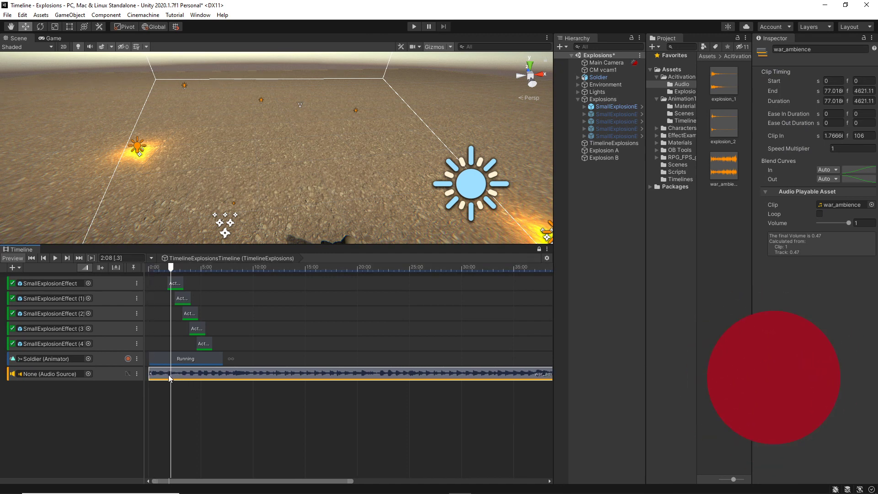
pyautogui.moveTo(192, 270); pyautogui.dragTo(222, 275)
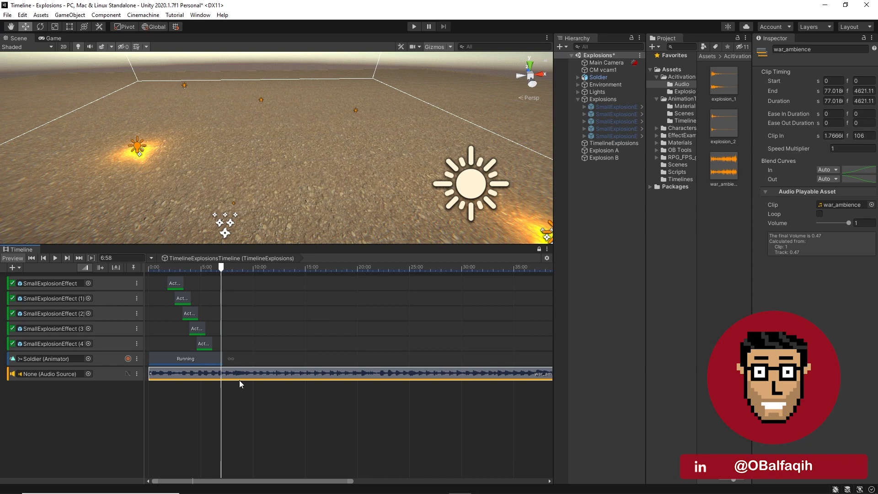
pyautogui.press('s')
pyautogui.press('Delete')
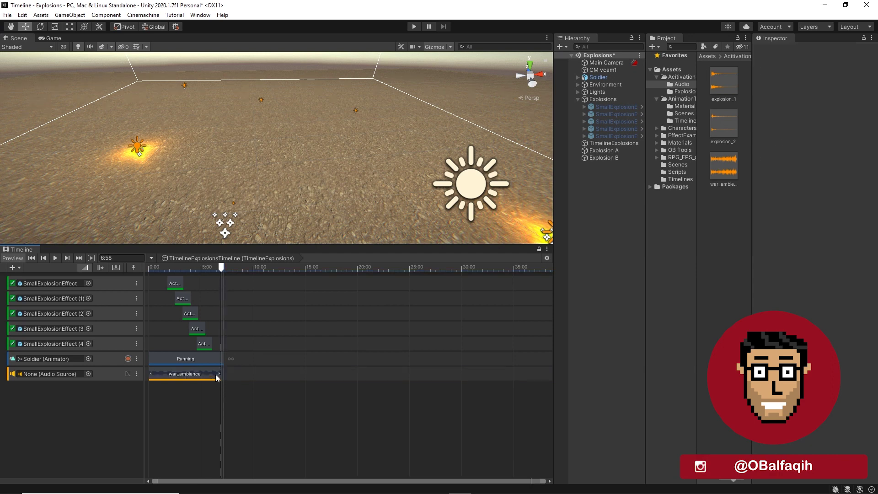
pyautogui.click(215, 374)
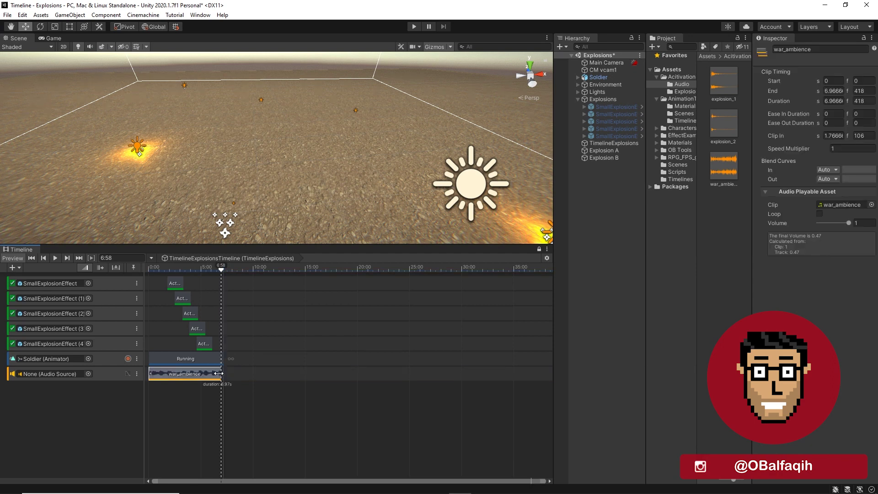
pyautogui.click(254, 401)
pyautogui.press('space')
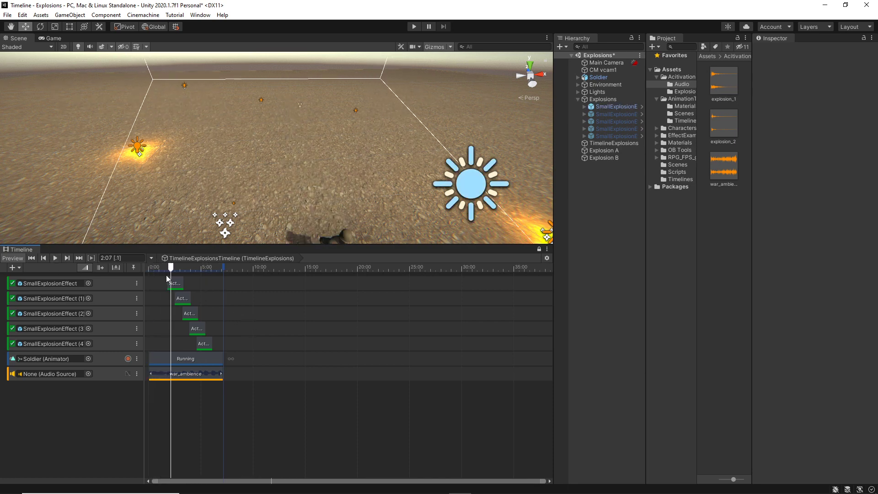
# Step: Audition the explosion_1 and explosion_2 sounds from the Project panel
pyautogui.click(31, 258)
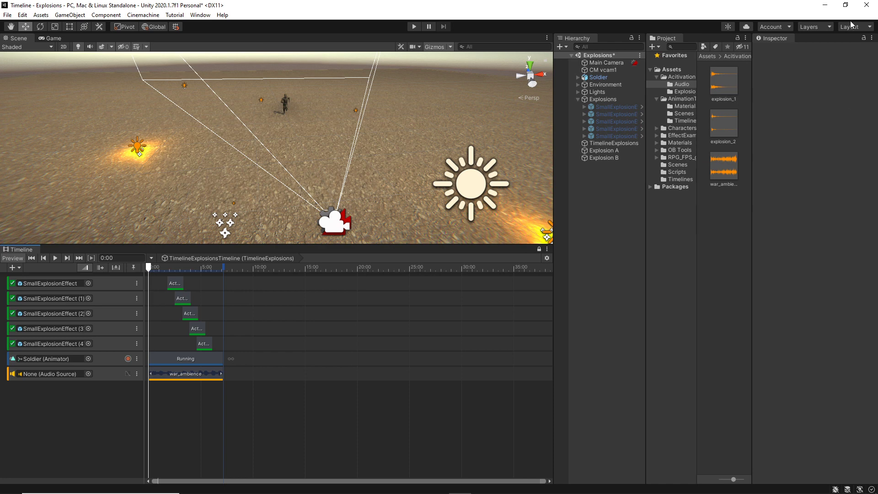
pyautogui.click(725, 82)
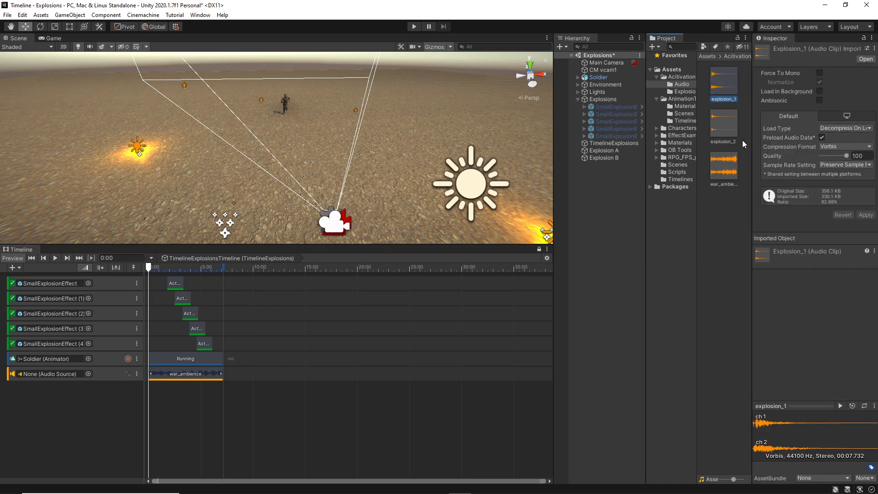
pyautogui.click(840, 406)
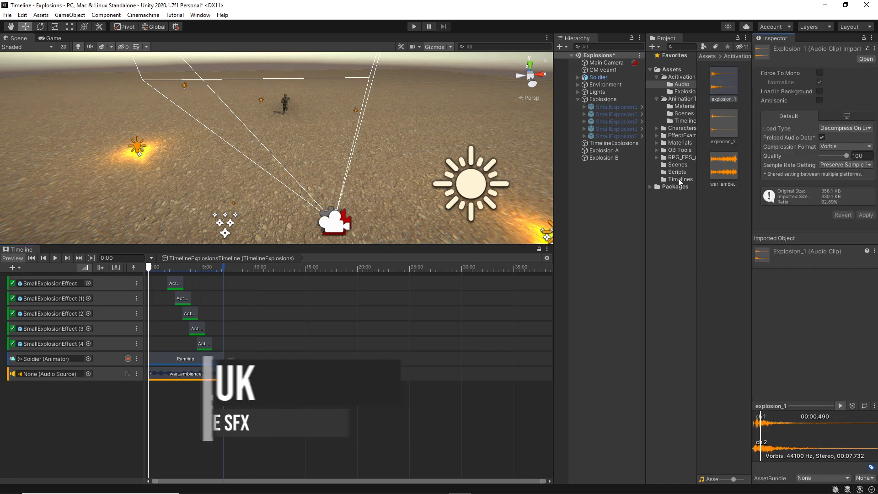
pyautogui.click(727, 128)
pyautogui.click(838, 405)
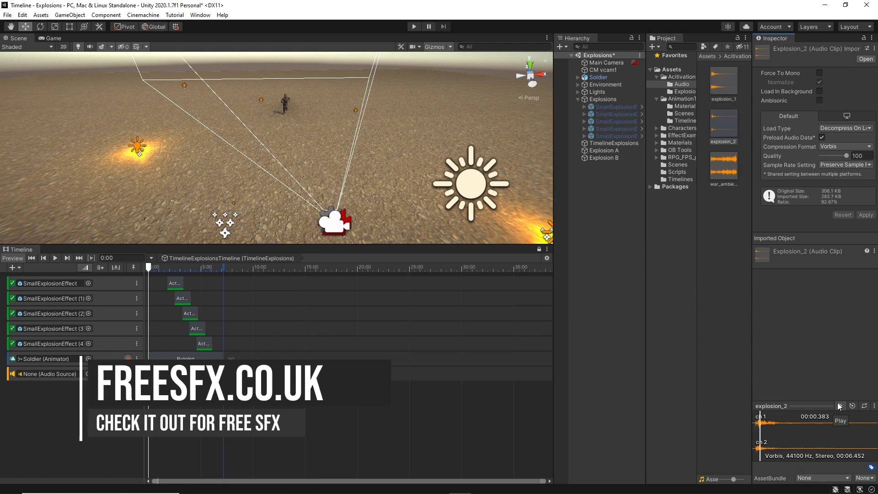
pyautogui.click(840, 404)
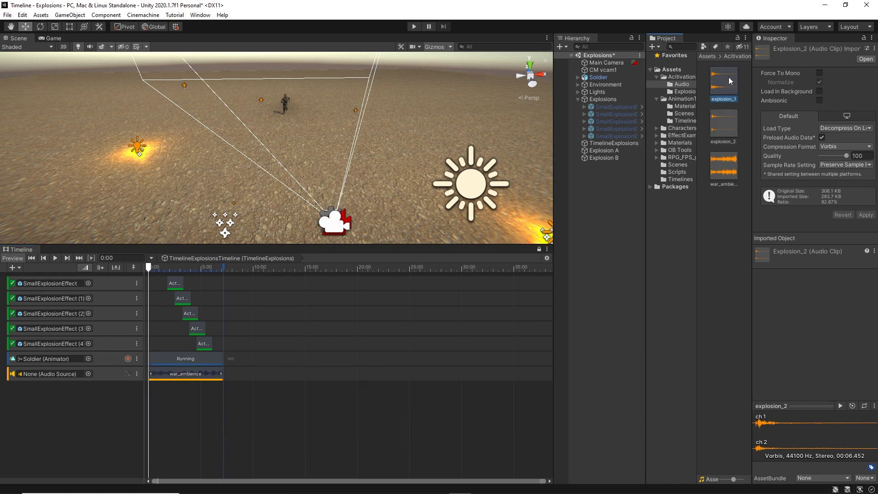
# Step: Add explosion_1 on a new audio track, starting at 1.75 s to match the blasts
pyautogui.moveTo(730, 81); pyautogui.dragTo(180, 389)
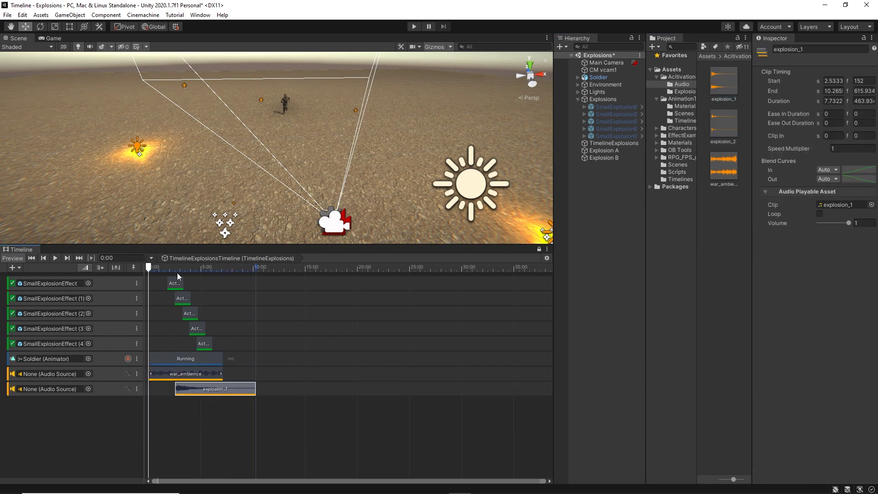
pyautogui.click(116, 283)
pyautogui.click(116, 298)
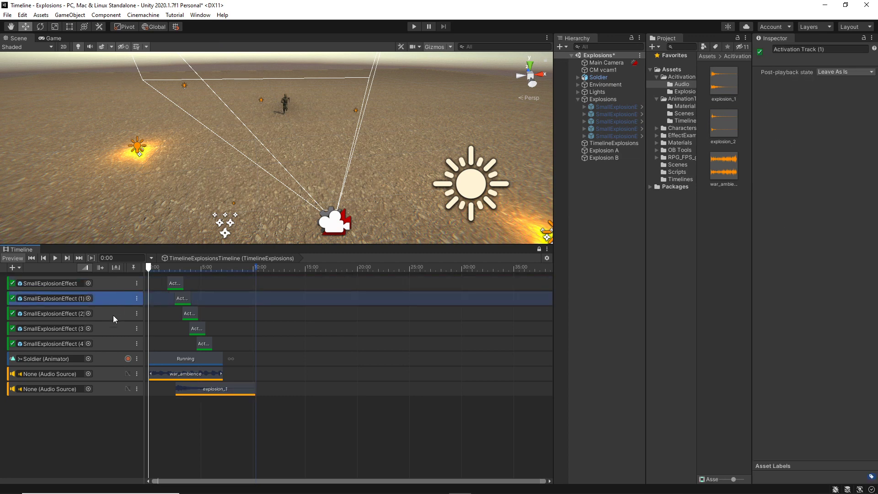
pyautogui.click(114, 316)
pyautogui.click(114, 328)
pyautogui.click(110, 344)
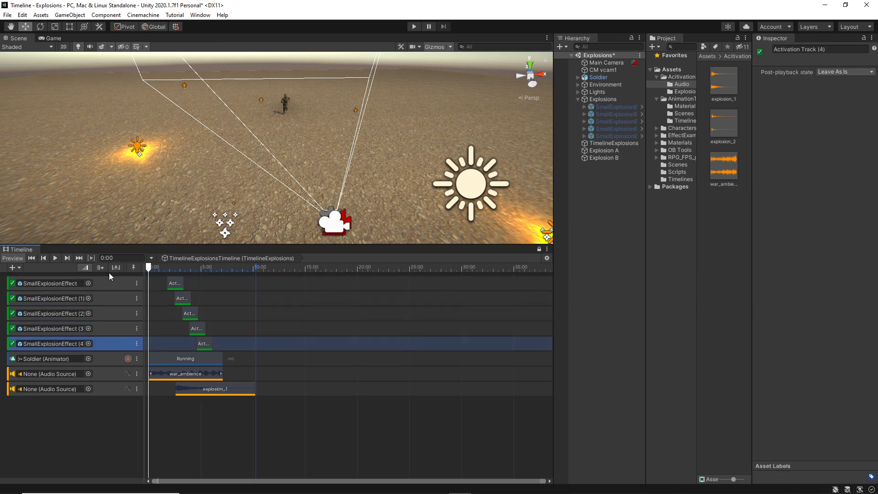
pyautogui.moveTo(160, 270)
pyautogui.mouseDown()
pyautogui.moveTo(181, 277)
pyautogui.moveTo(166, 277)
pyautogui.mouseUp()
pyautogui.moveTo(197, 391); pyautogui.dragTo(188, 390)
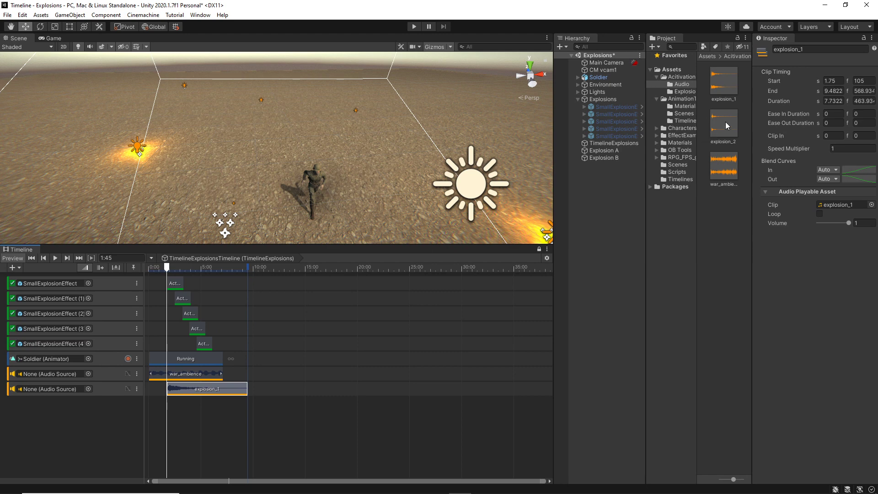
# Step: Add three more staggered explosion clips on new tracks, all trimmed to end at 7.15 s
pyautogui.moveTo(725, 122); pyautogui.dragTo(199, 405)
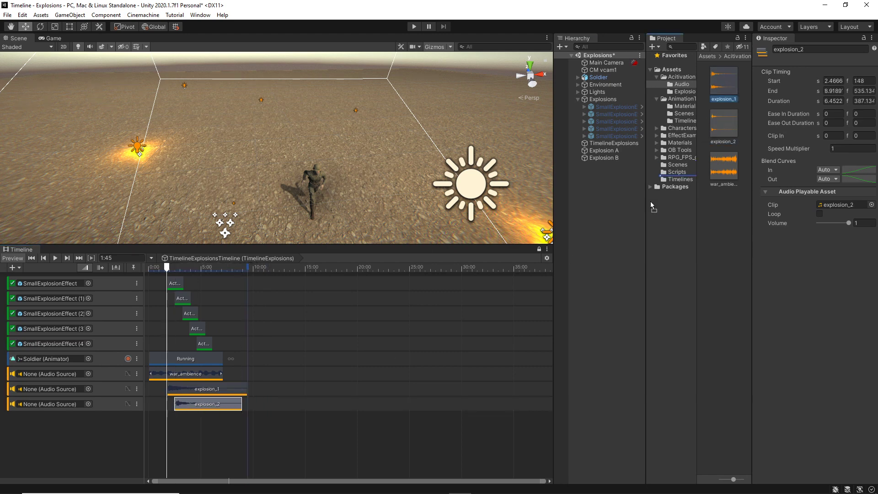
pyautogui.moveTo(724, 82); pyautogui.dragTo(214, 435)
pyautogui.moveTo(724, 122); pyautogui.dragTo(226, 451)
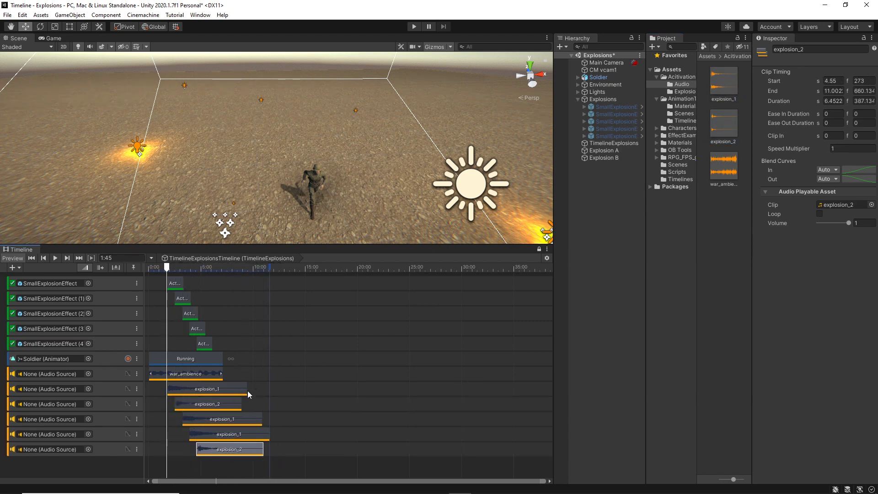
pyautogui.moveTo(248, 390); pyautogui.dragTo(223, 389)
pyautogui.moveTo(239, 403); pyautogui.dragTo(222, 449)
pyautogui.click(413, 27)
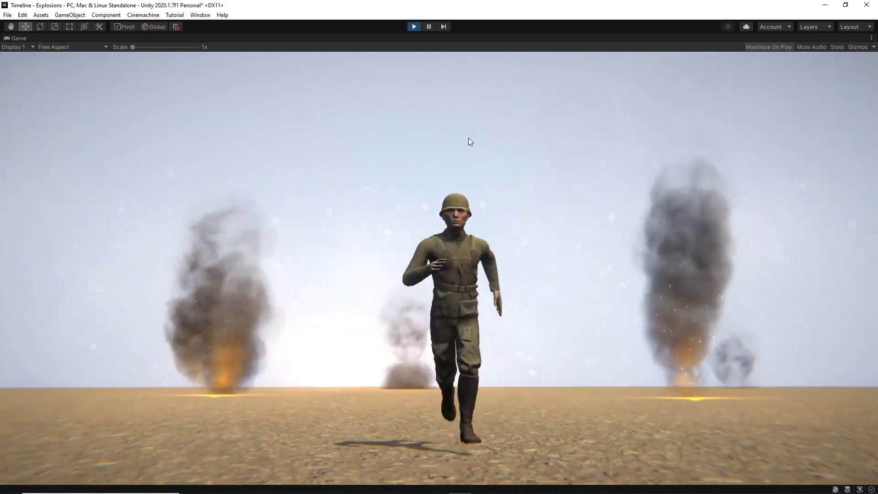
pyautogui.hotkey('ctrl', 'p')
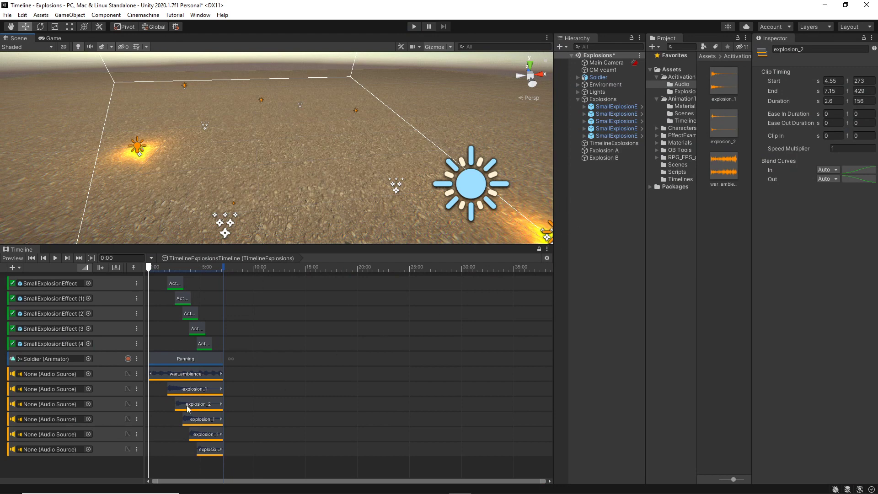
# Step: Create an empty GameObject named Source and bind it to the first explosion track
pyautogui.rightClick(597, 188)
pyautogui.click(645, 284)
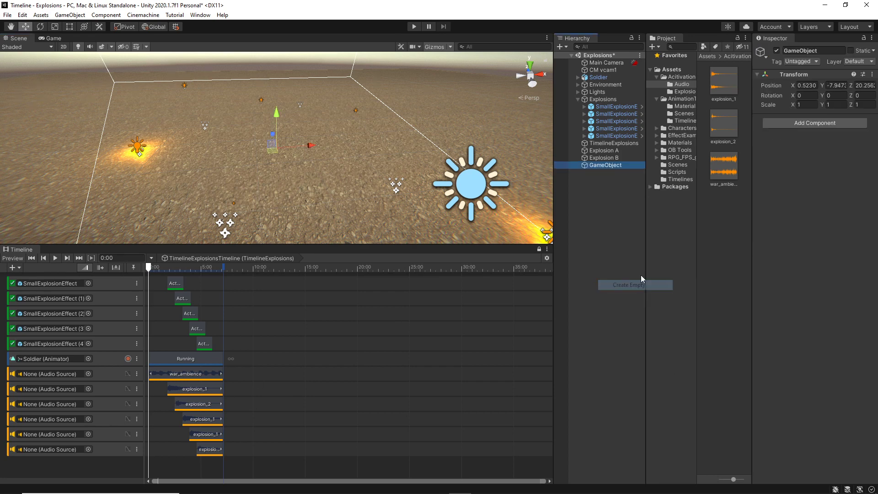
pyautogui.click(812, 50)
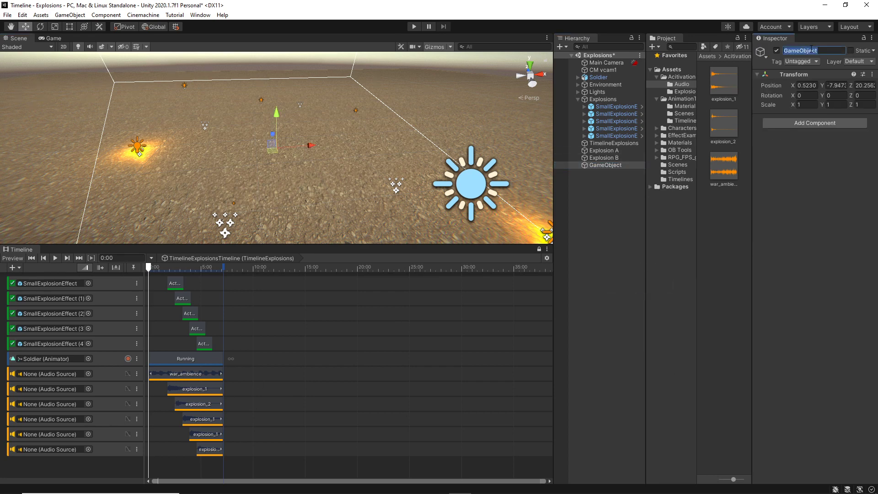
pyautogui.write('Source')
pyautogui.press('Return')
pyautogui.moveTo(603, 167); pyautogui.dragTo(59, 391)
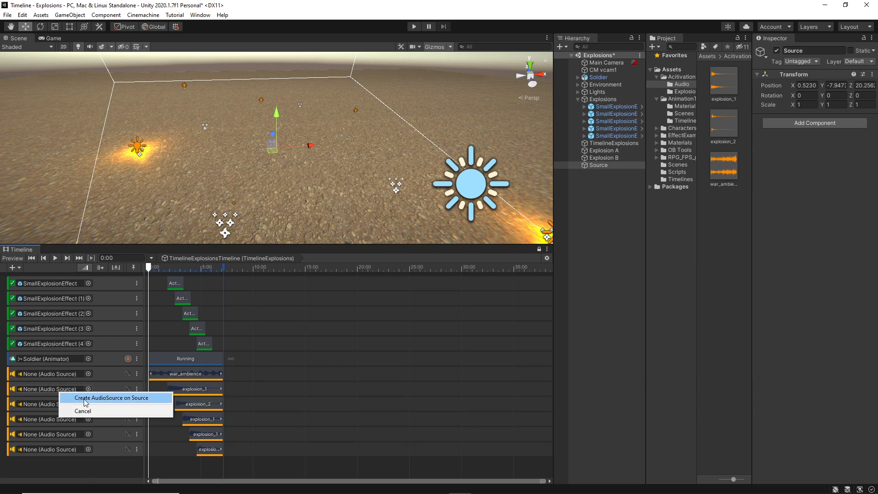
# Step: Create an AudioSource on Source for the track and set its pitch to 1.1
pyautogui.click(117, 398)
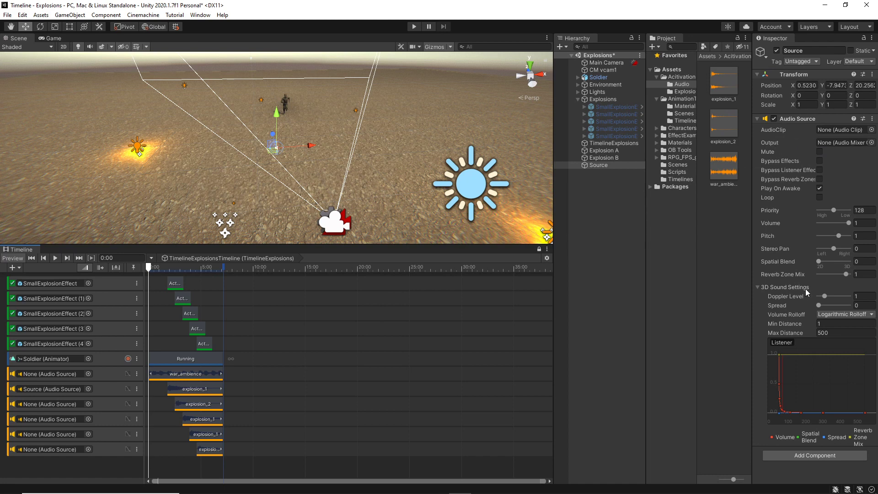
pyautogui.click(781, 237)
pyautogui.write('1.1')
# Step: Add an Audio Low Pass Filter component to Source
pyautogui.click(792, 456)
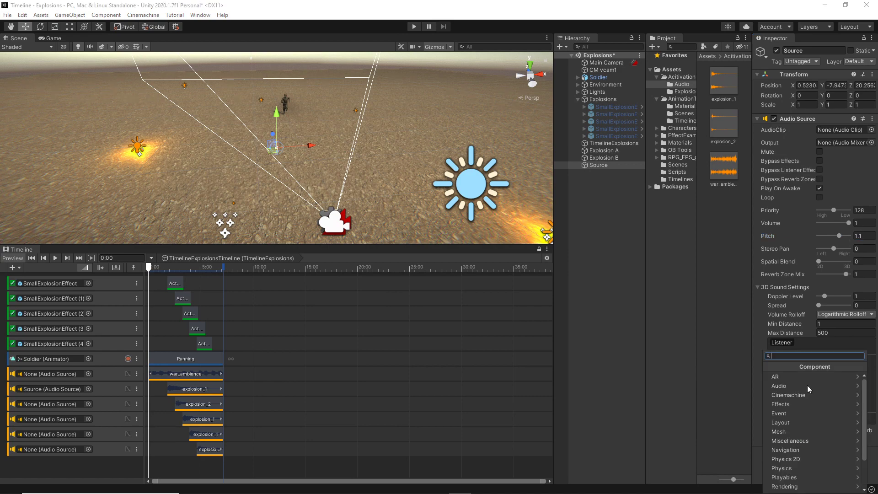
pyautogui.click(808, 385)
pyautogui.click(808, 375)
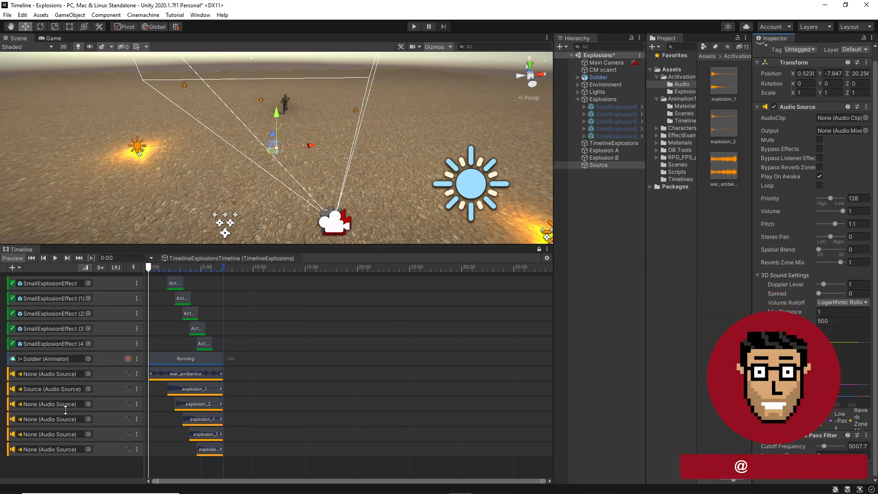
# Step: Move two explosion_1 clips to 8.5 s and 13.9 s and preview them
pyautogui.moveTo(184, 389); pyautogui.dragTo(255, 391)
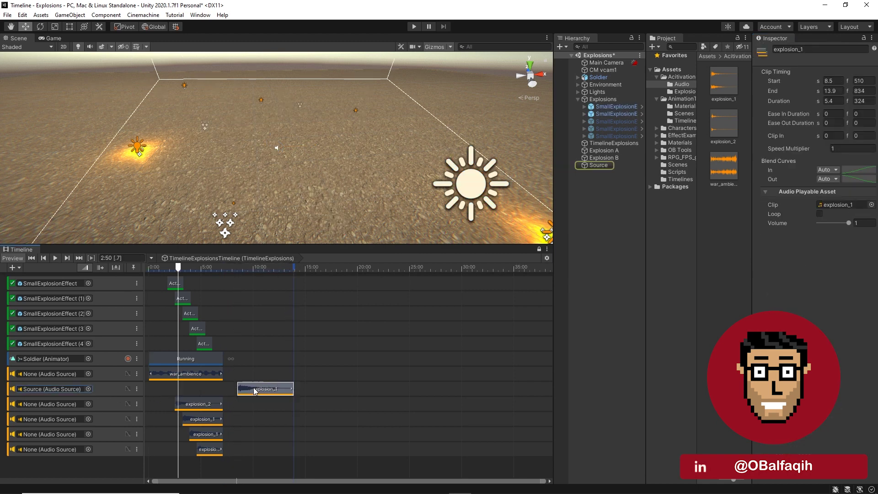
pyautogui.moveTo(236, 269)
pyautogui.mouseDown()
pyautogui.moveTo(243, 269)
pyautogui.moveTo(233, 269)
pyautogui.mouseUp()
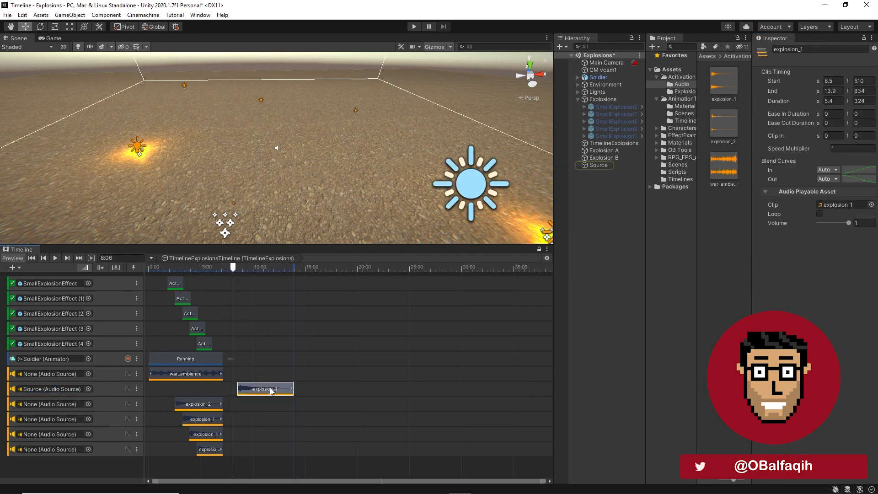
pyautogui.press('space')
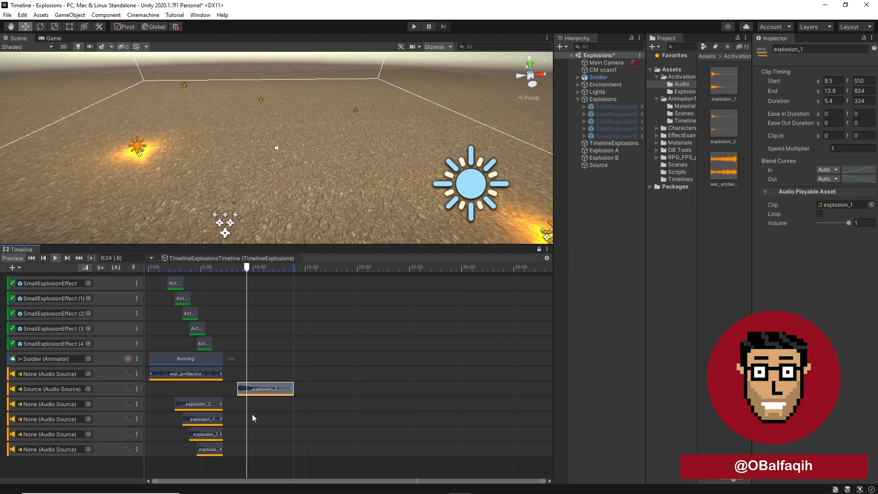
pyautogui.moveTo(201, 419); pyautogui.dragTo(314, 419)
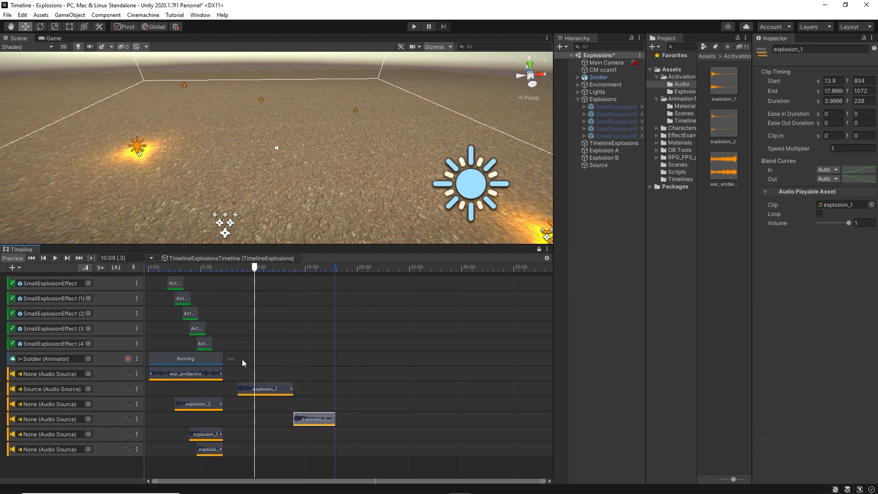
pyautogui.click(227, 269)
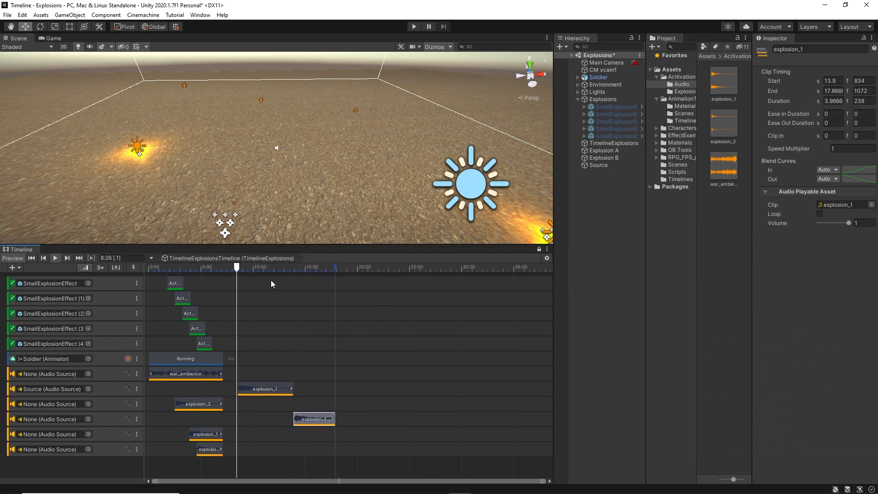
pyautogui.click(291, 267)
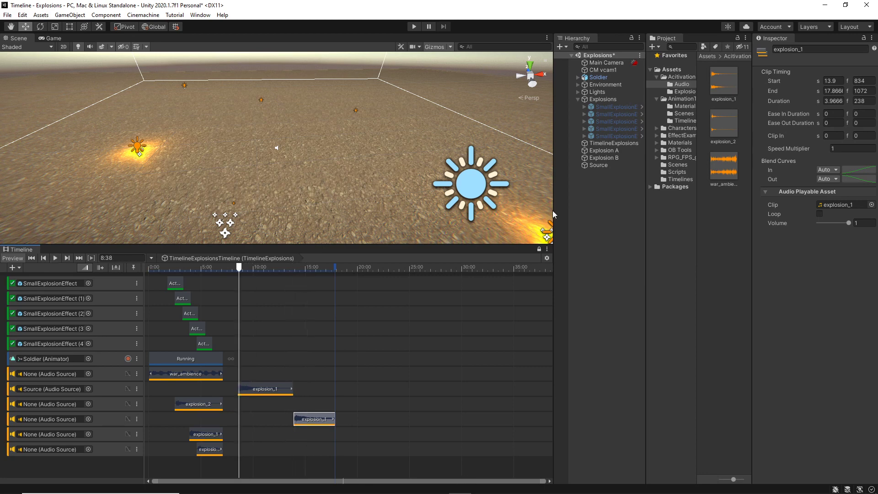
# Step: Lower the Source low-pass cutoff frequency to 2103 and preview the filtered explosions
pyautogui.click(597, 165)
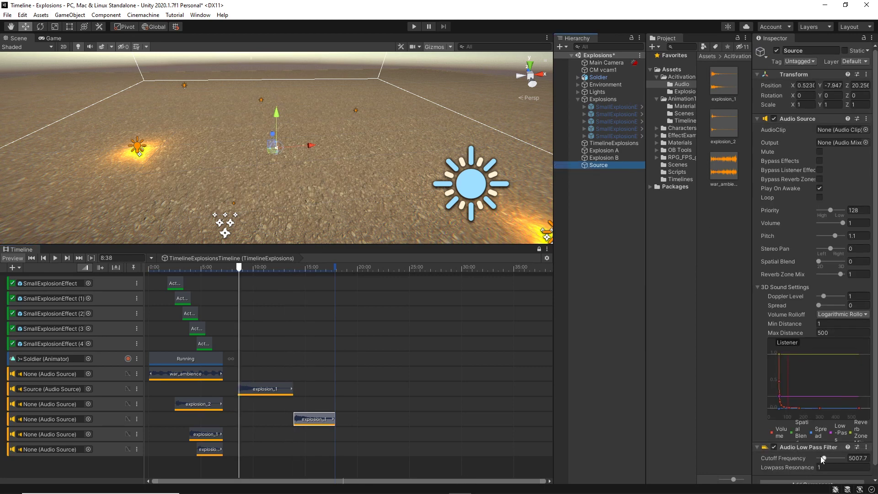
pyautogui.moveTo(824, 456); pyautogui.dragTo(821, 458)
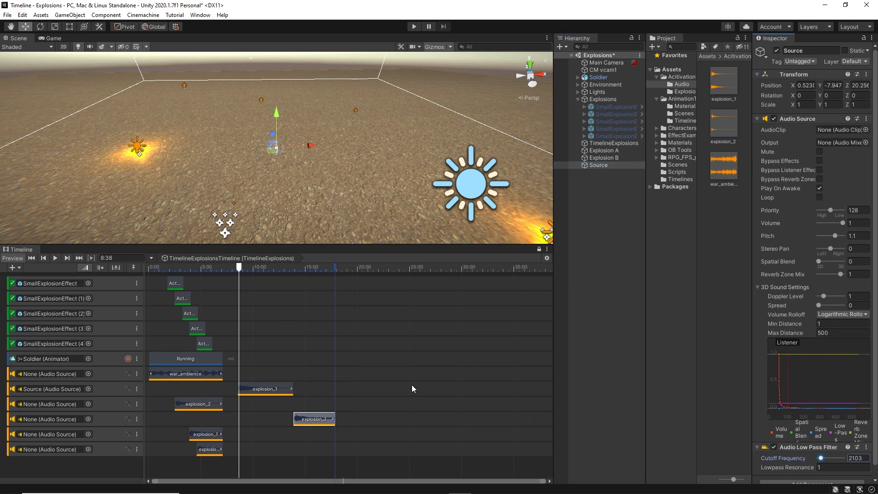
pyautogui.click(236, 269)
pyautogui.press('space')
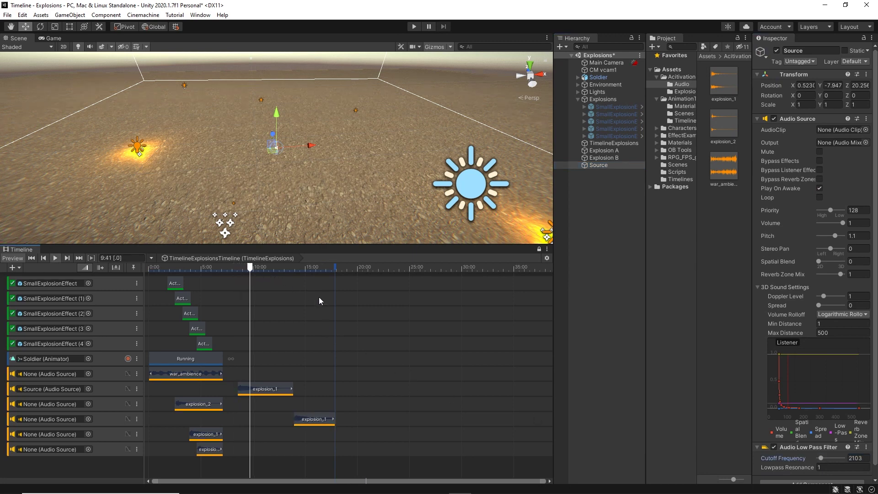
pyautogui.press('space')
pyautogui.click(291, 268)
pyautogui.press('space')
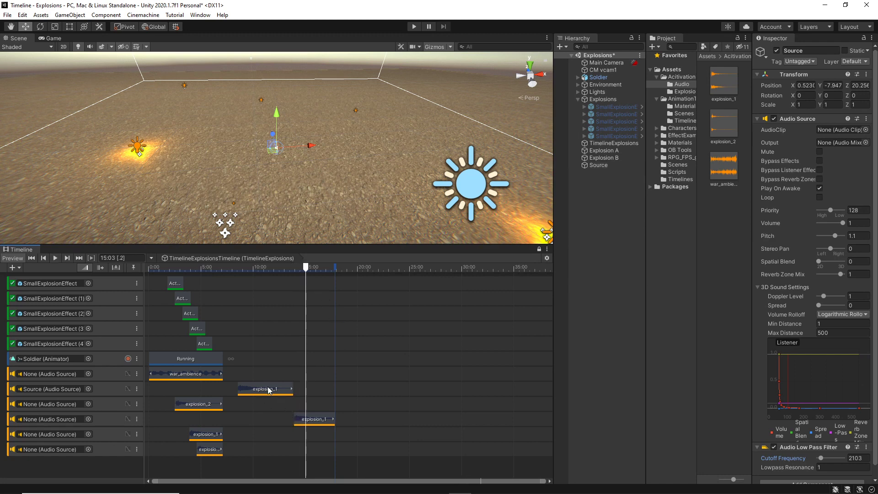
# Step: Move both explosion clips back earlier and route the fourth explosion track through Source
pyautogui.moveTo(267, 389); pyautogui.dragTo(204, 389)
pyautogui.moveTo(319, 421); pyautogui.dragTo(213, 421)
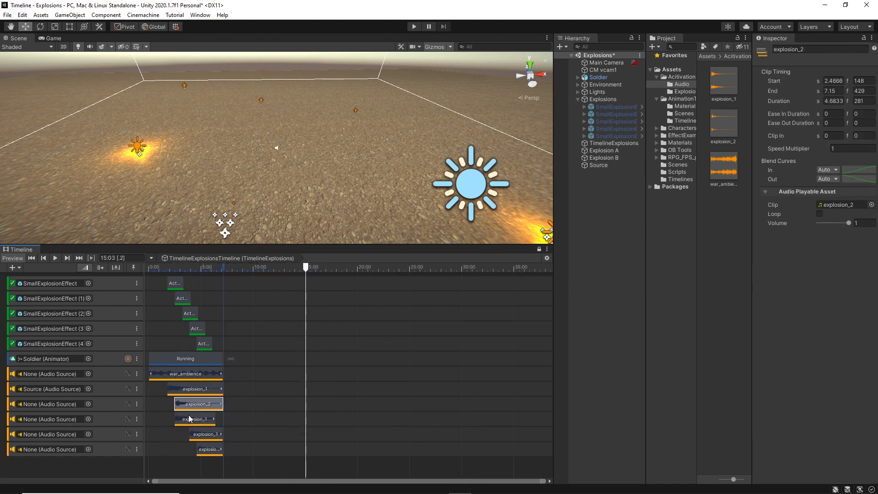
pyautogui.moveTo(593, 168); pyautogui.dragTo(50, 449)
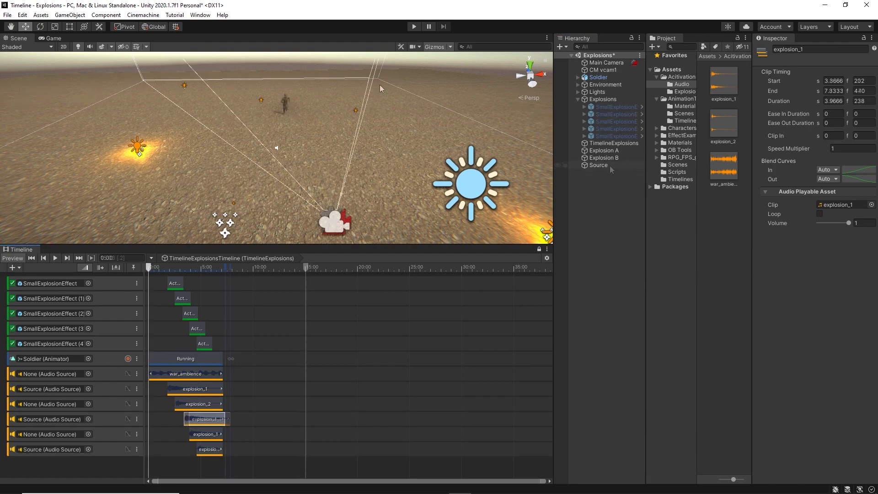
pyautogui.click(418, 27)
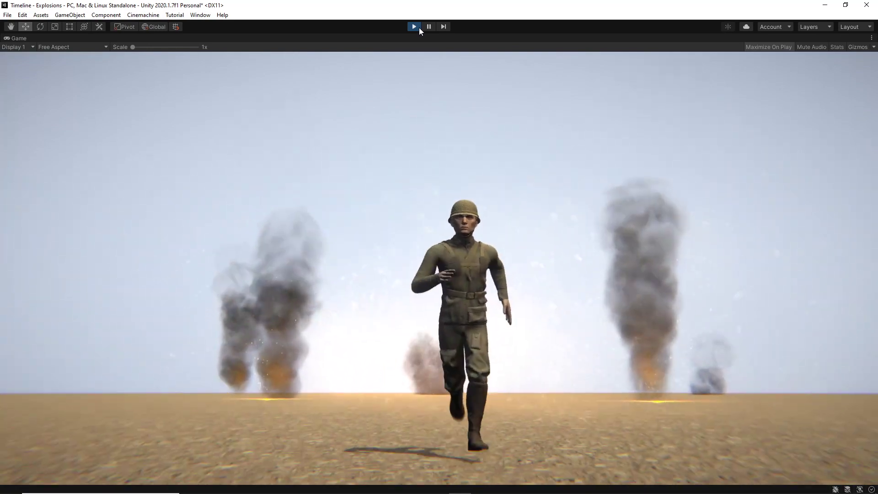
pyautogui.click(419, 27)
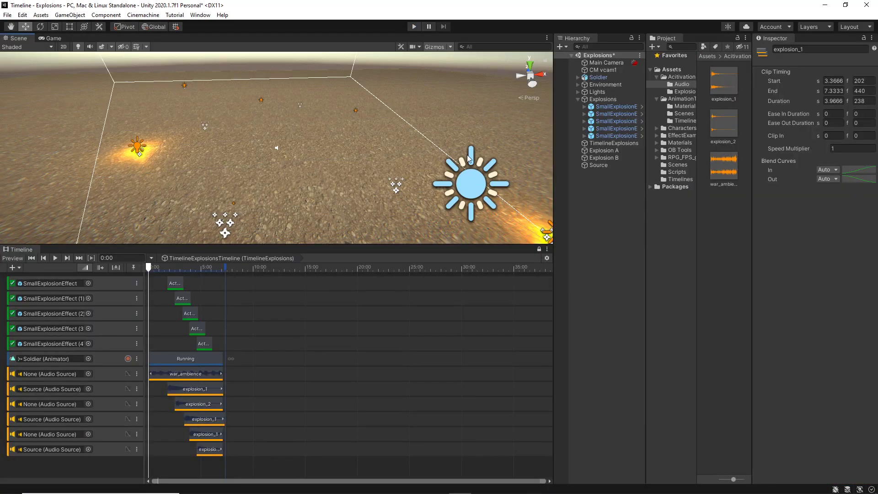